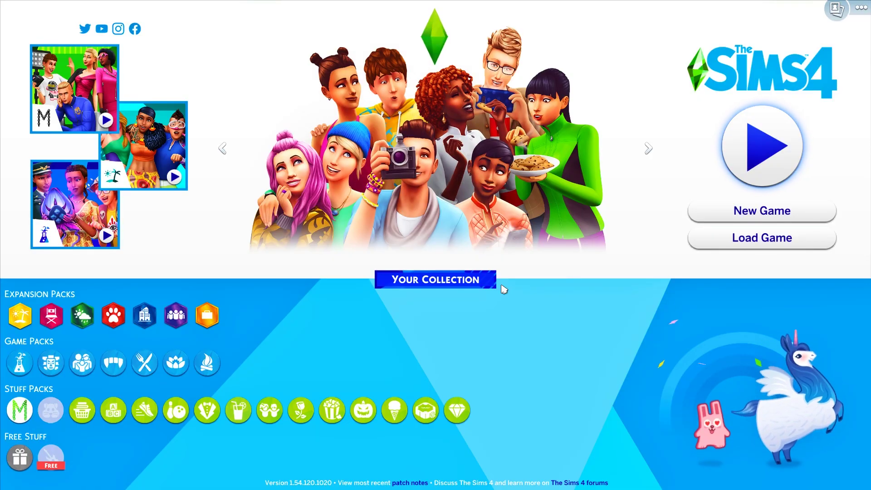
Step: Open the full Goodbye update from Pralinesims' My Latest Updates list
click(724, 237)
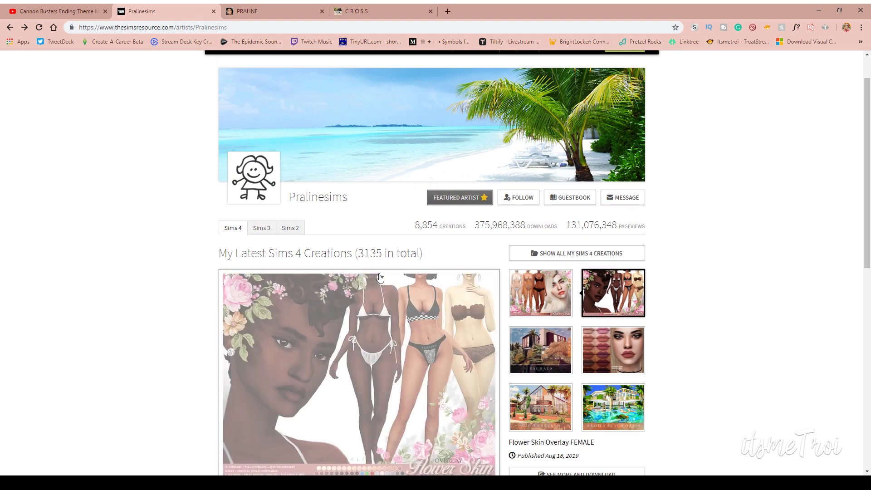
scroll(380, 278, down, 8)
scroll(412, 243, down, 3)
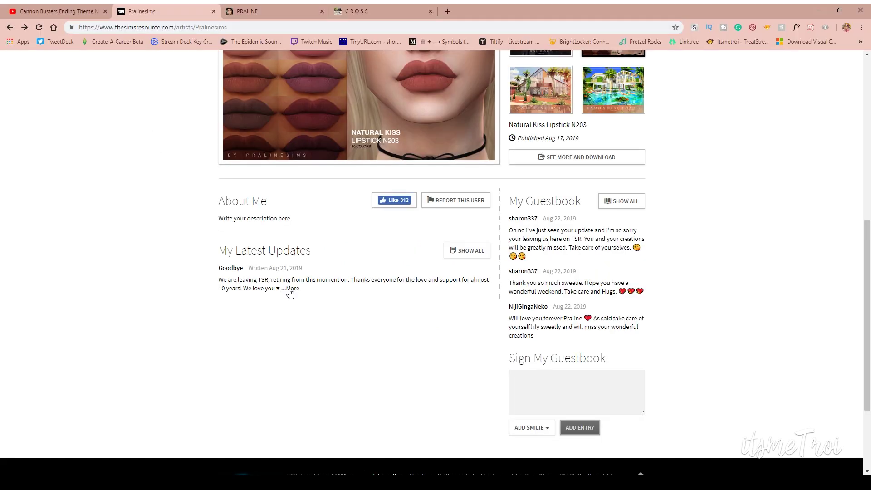
click(295, 289)
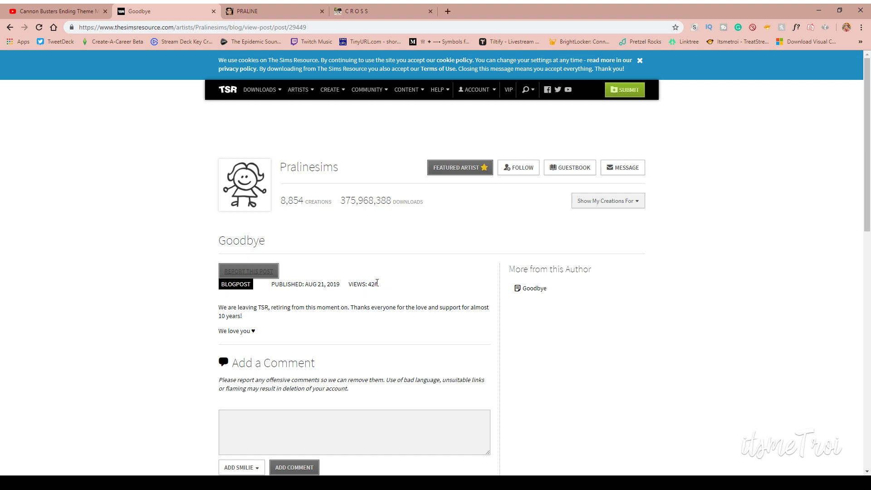
Step: Open the 'Show My Creations For' dropdown listing Sims 2, Sims 3 and Sims 4
click(608, 201)
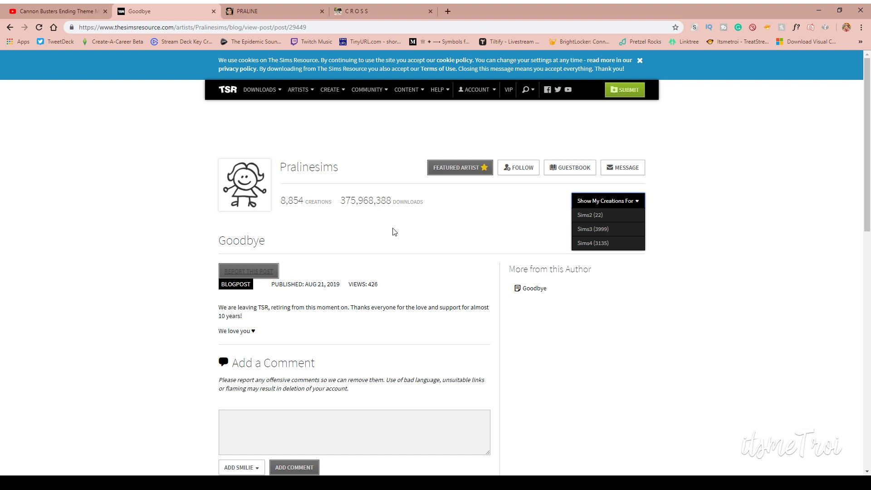
scroll(355, 198, down, 3)
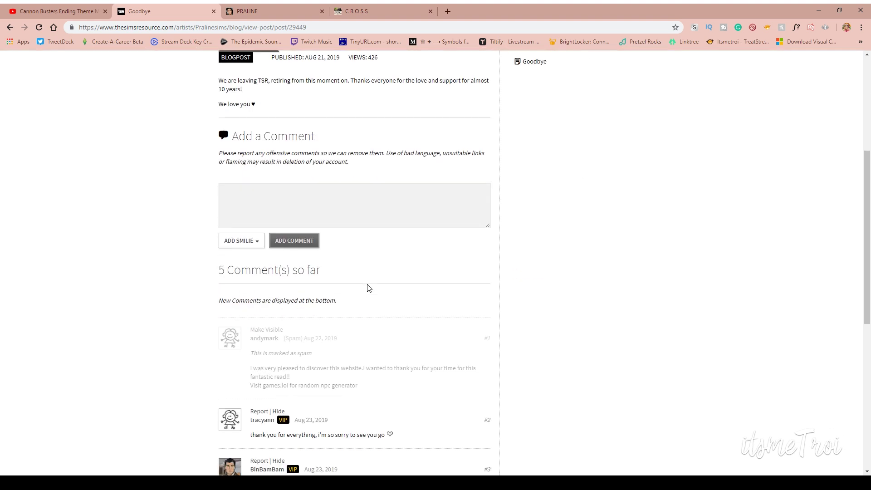
scroll(367, 287, down, 5)
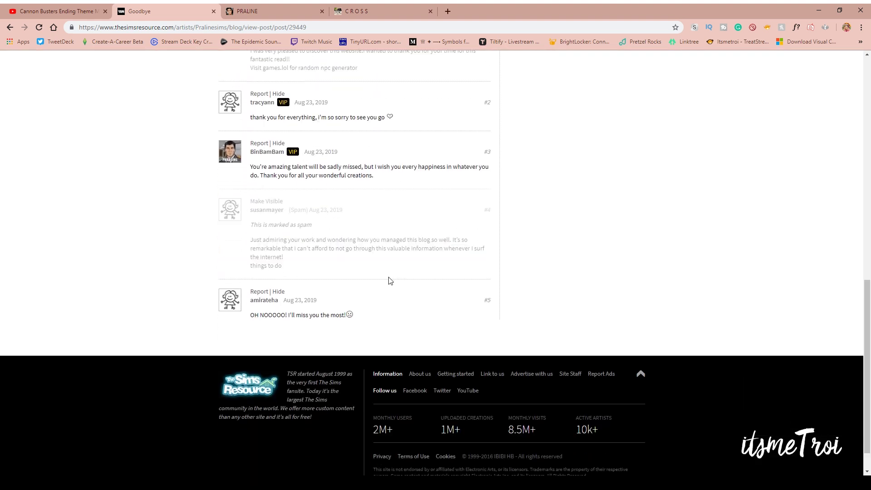
scroll(368, 127, up, 5)
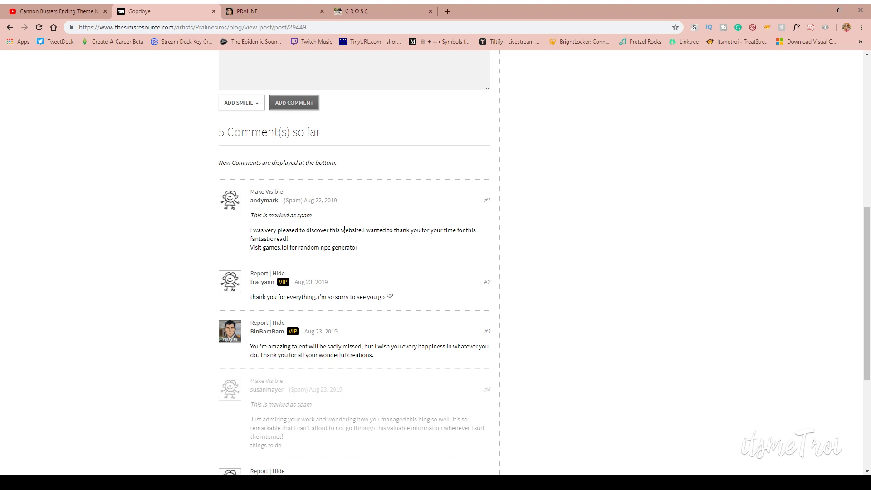
scroll(368, 127, up, 5)
scroll(368, 126, up, 3)
Step: On the PRALINE Tumblr tab, enlarge the fan-message screenshot in the clarification post
click(265, 10)
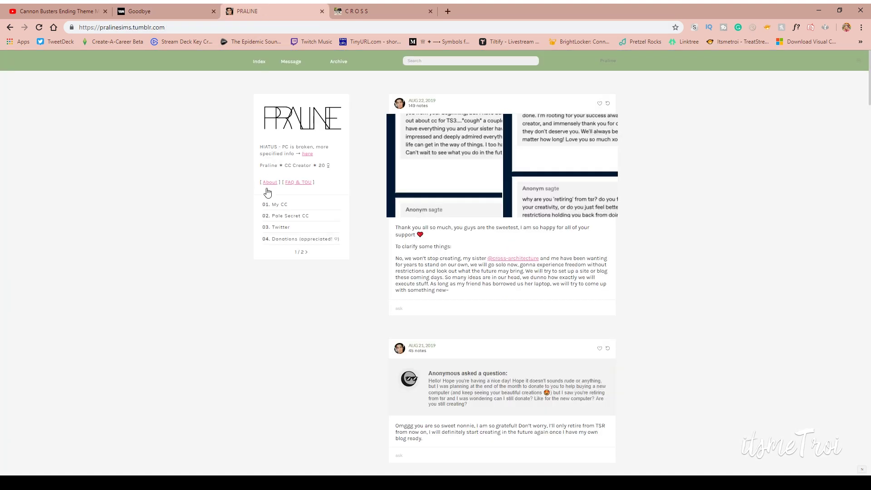
scroll(265, 309, down, 1)
scroll(265, 309, up, 1)
click(476, 224)
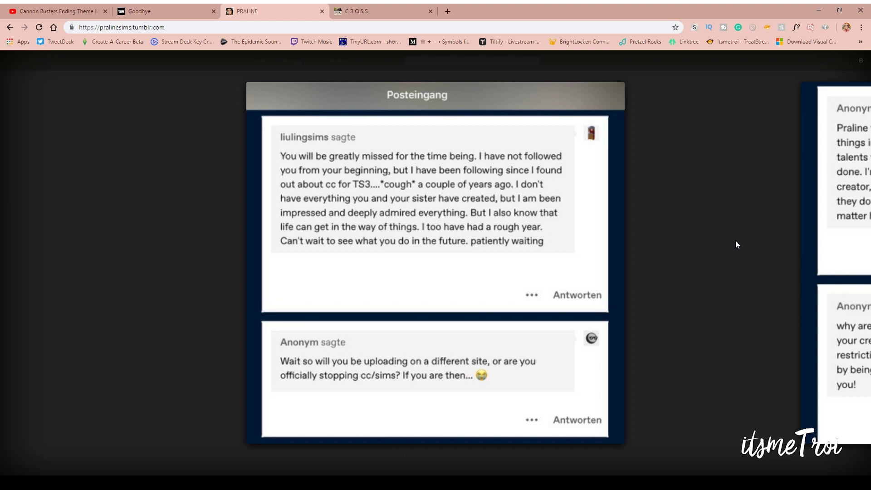
Step: Advance the lightbox to the screenshot asking why they are retiring from TSR
click(806, 176)
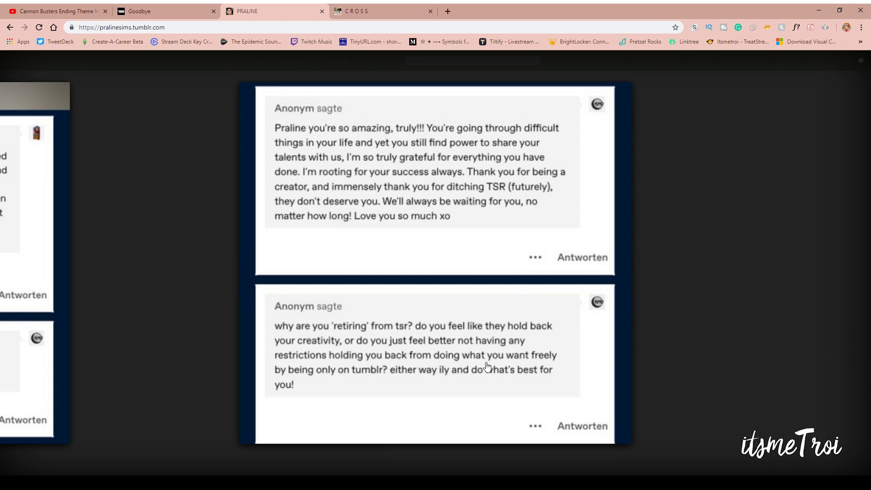
Step: Close the Tumblr lightbox to return to Praline's clarification post
click(671, 172)
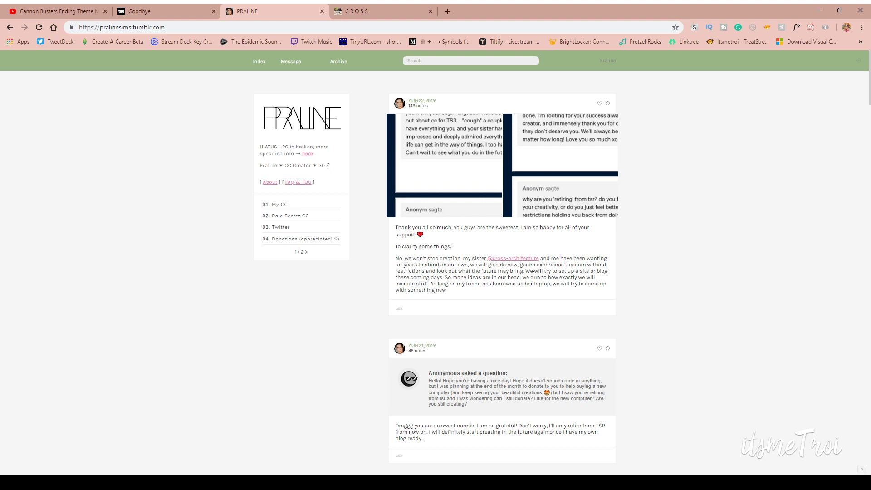
Step: Check the post's notes, then open Pralinesims' Sims 4 catalog on TSR and close the printer ad
click(419, 106)
click(172, 10)
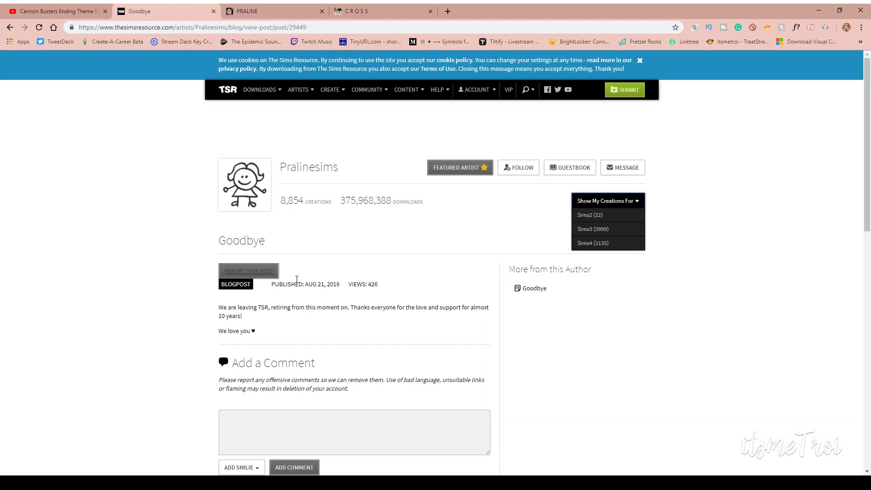
click(10, 27)
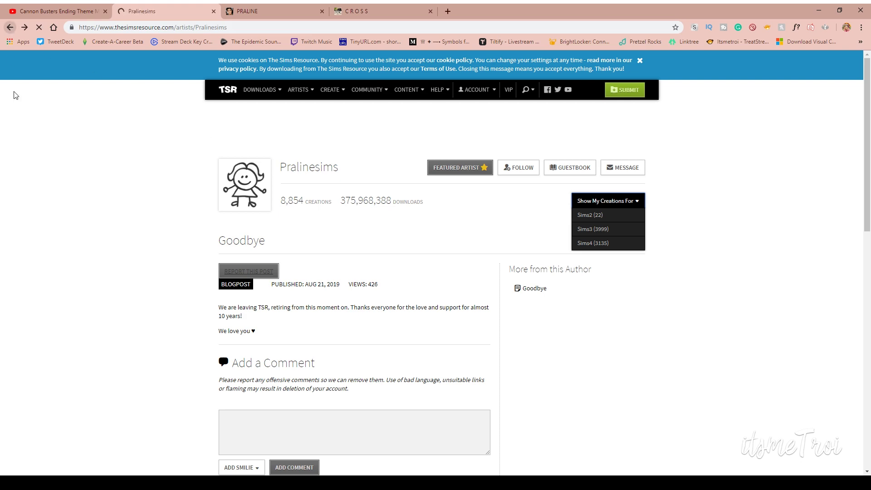
scroll(423, 298, up, 5)
click(585, 161)
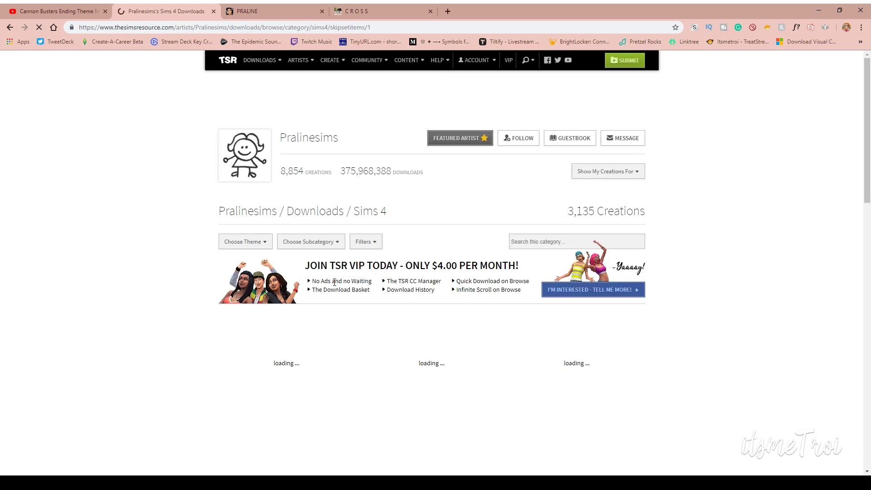
scroll(328, 281, down, 3)
scroll(327, 282, down, 1)
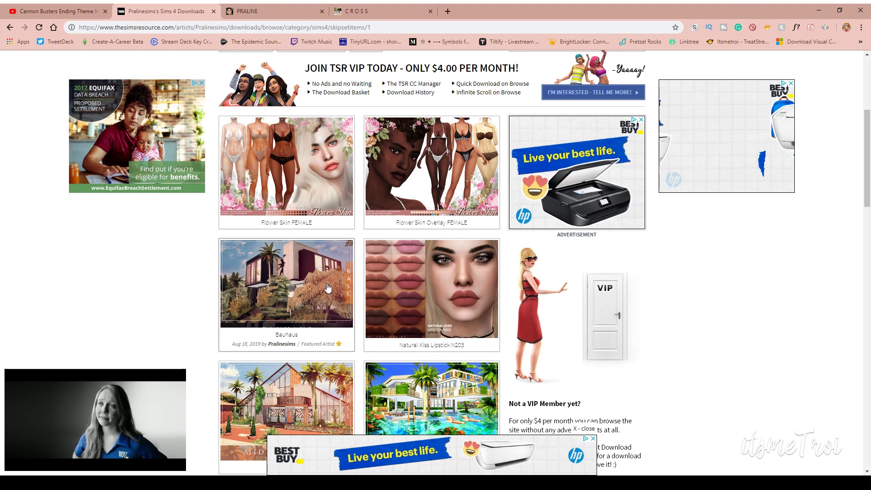
scroll(328, 284, down, 2)
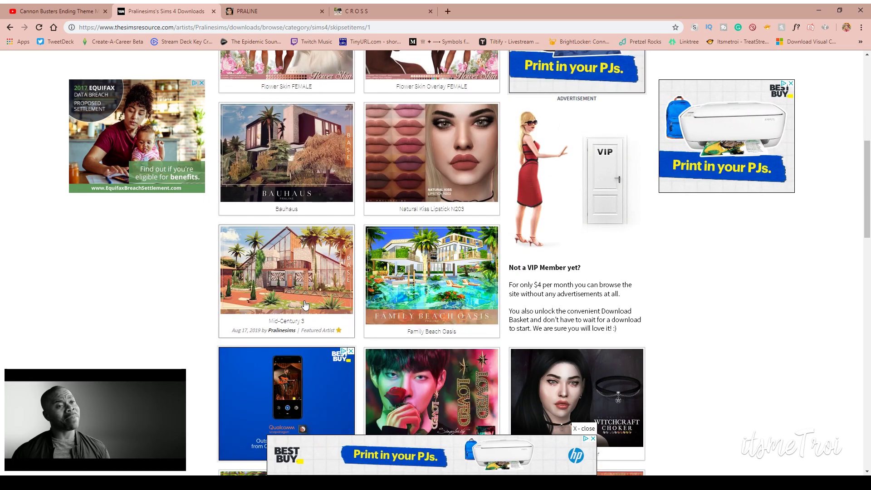
scroll(305, 305, down, 3)
scroll(305, 306, down, 2)
scroll(409, 341, down, 2)
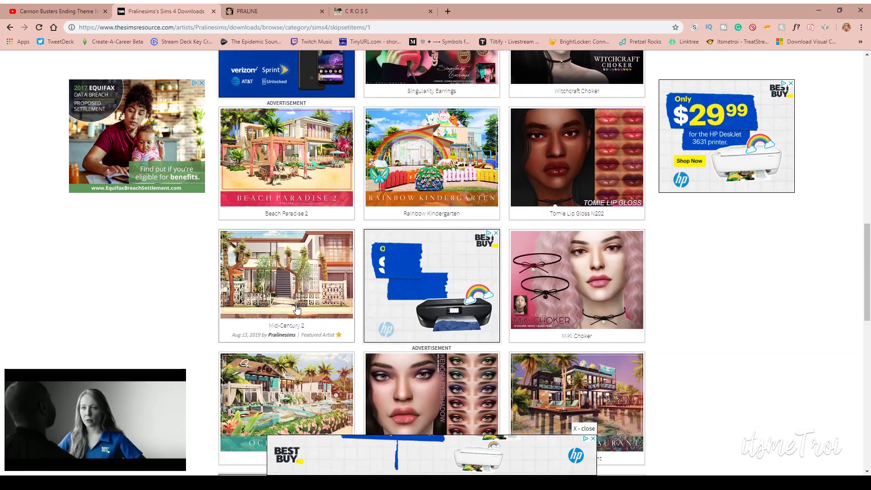
scroll(515, 395, down, 3)
click(583, 428)
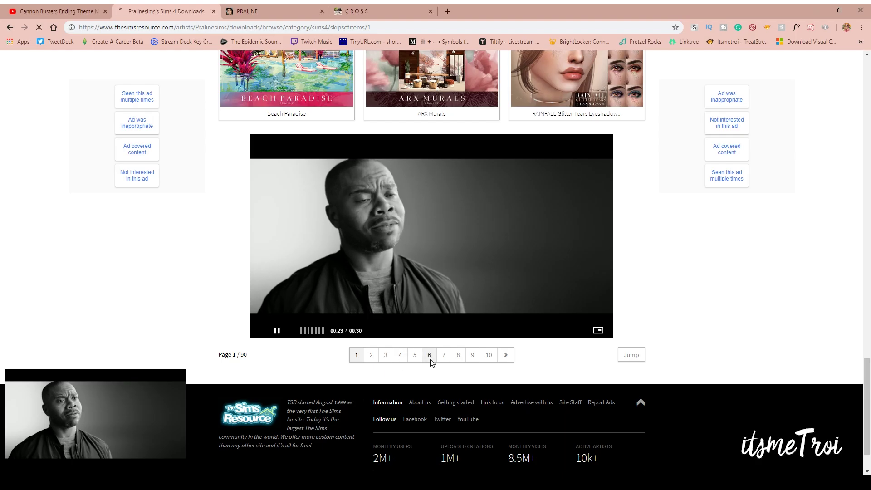
Step: Browse page 6 of the Sims 4 catalog, closing the bottom ad, then go to page 7
click(431, 356)
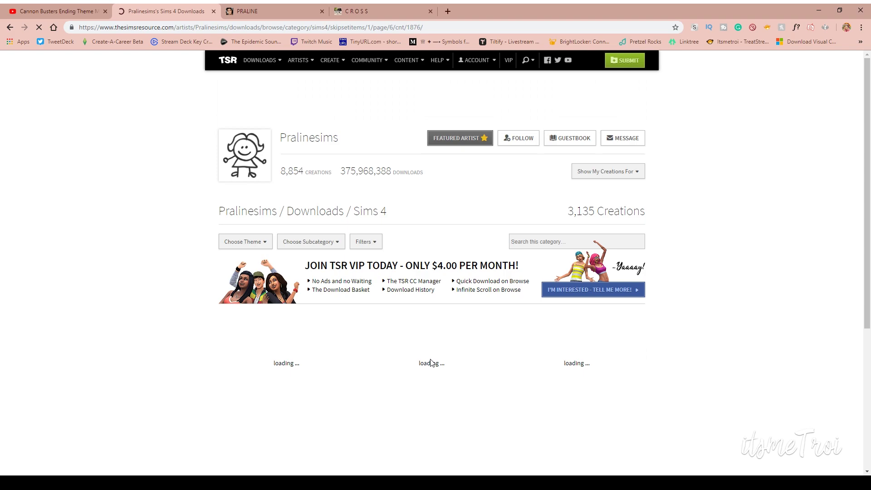
scroll(430, 363, down, 3)
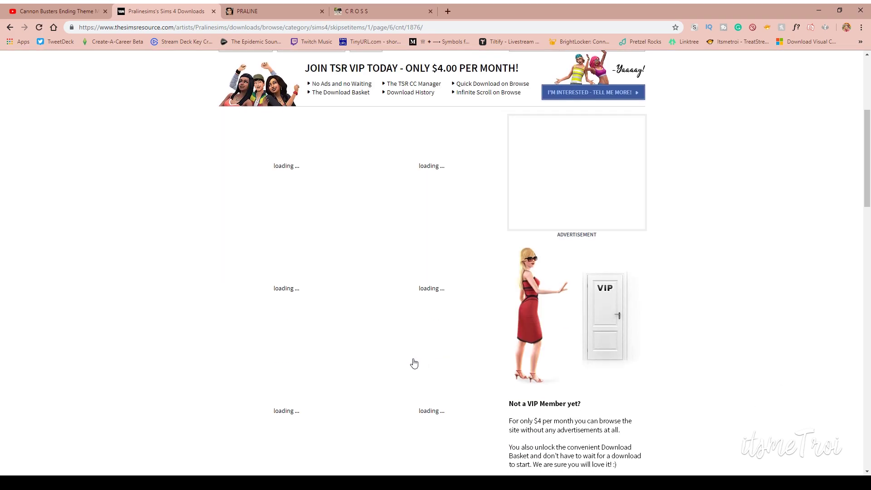
scroll(316, 358, down, 3)
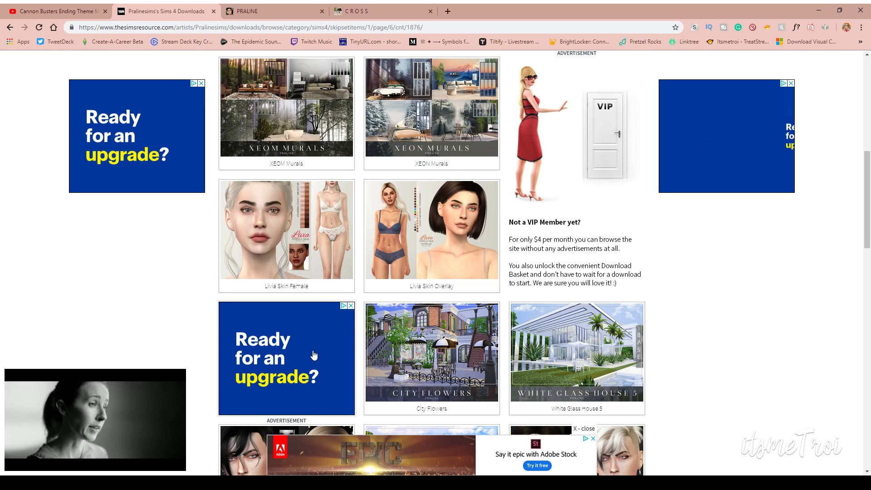
scroll(436, 365, up, 4)
scroll(436, 365, up, 3)
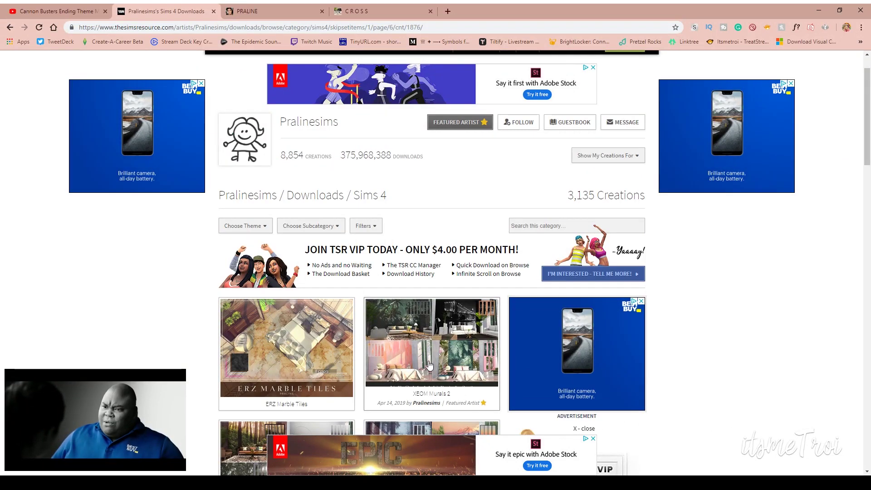
scroll(327, 347, down, 3)
scroll(354, 361, down, 3)
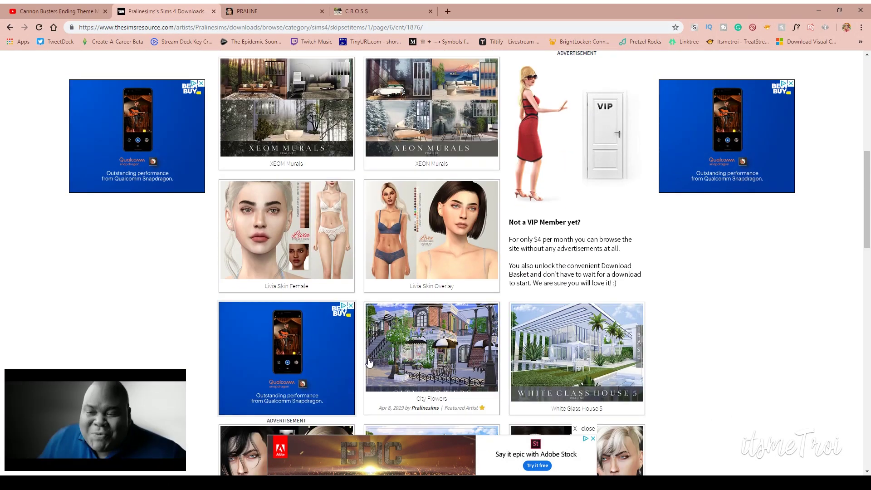
scroll(379, 368, up, 2)
scroll(379, 369, up, 3)
scroll(379, 369, down, 5)
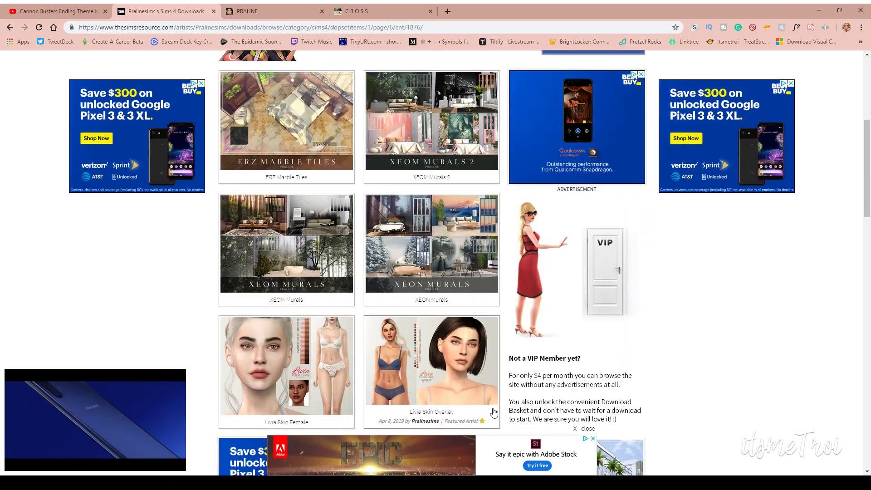
scroll(477, 368, down, 3)
click(593, 439)
scroll(477, 381, down, 3)
scroll(436, 381, down, 2)
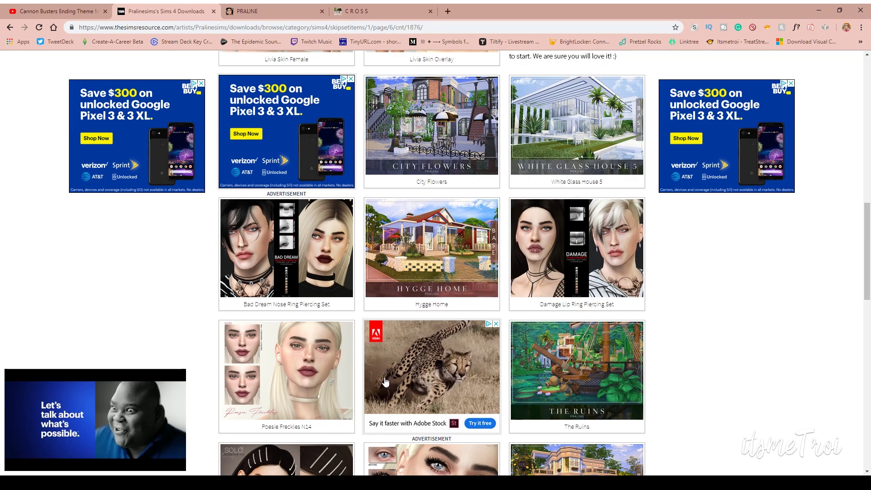
scroll(397, 380, down, 3)
scroll(398, 381, down, 3)
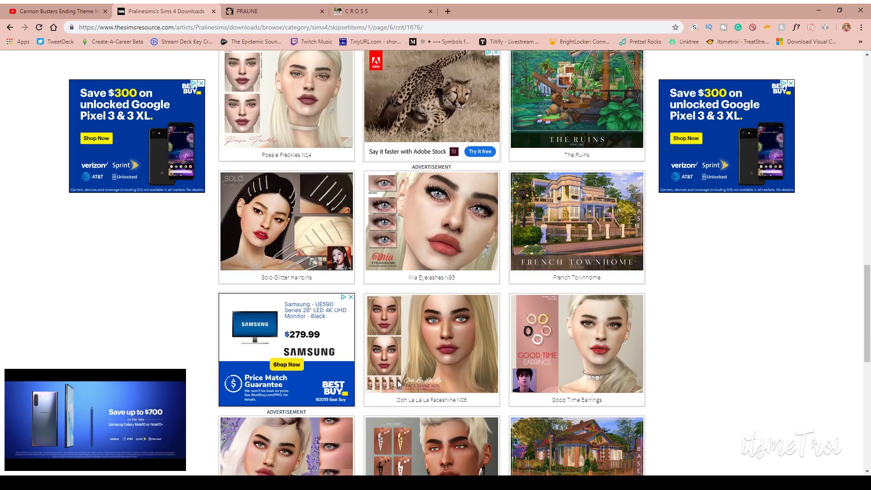
scroll(399, 384, down, 4)
scroll(399, 384, down, 2)
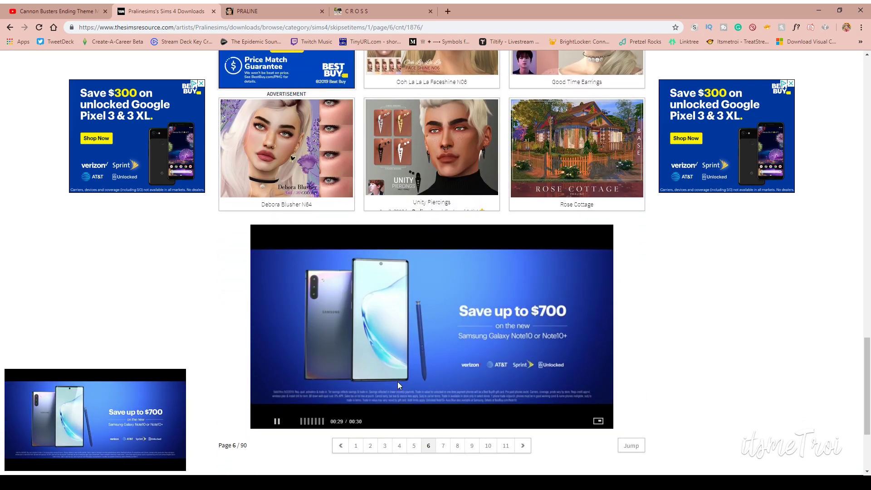
click(443, 445)
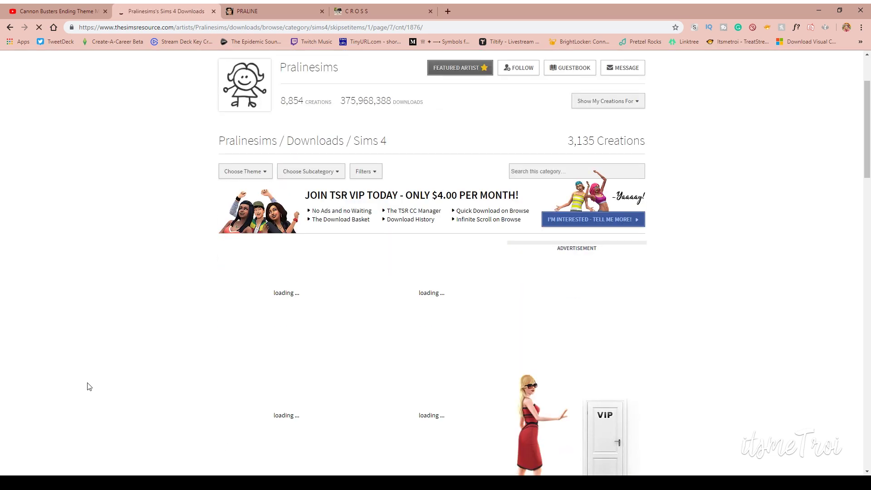
scroll(322, 374, down, 3)
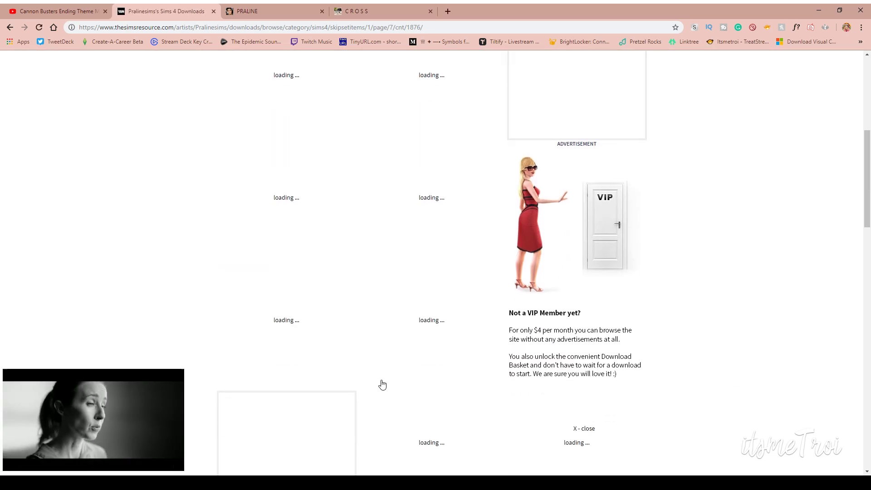
scroll(322, 366, up, 2)
scroll(323, 366, up, 2)
scroll(322, 366, up, 4)
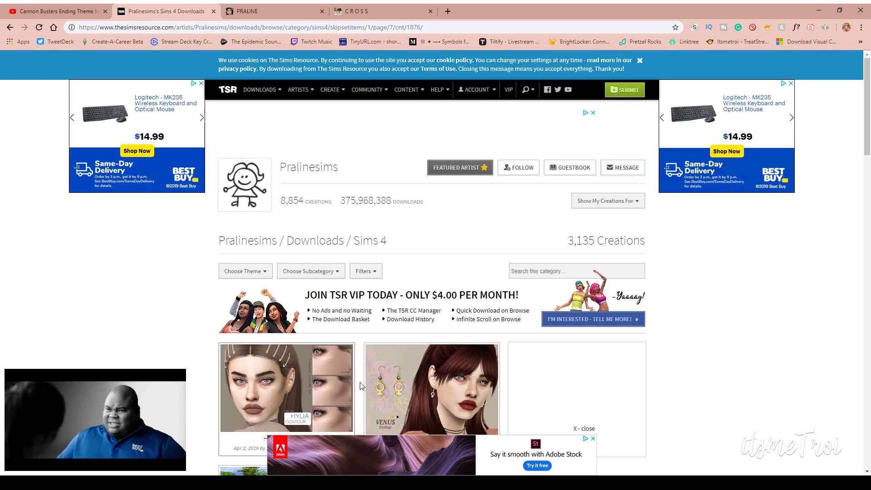
Step: Close the left, right and bottom ads on page 7, choosing 'Stop seeing this ad'
click(200, 83)
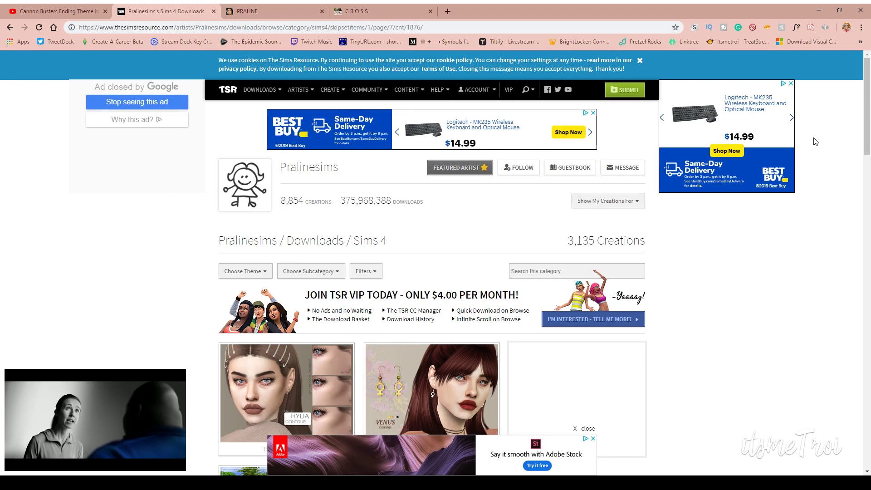
click(790, 86)
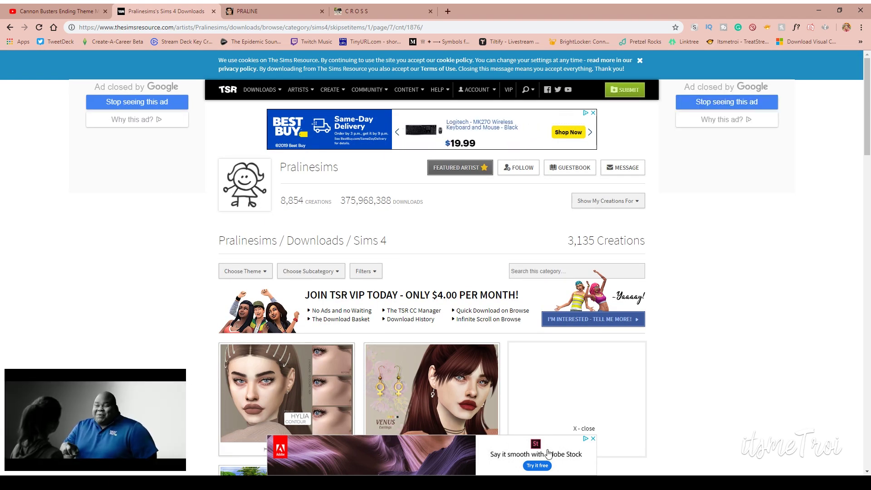
click(594, 439)
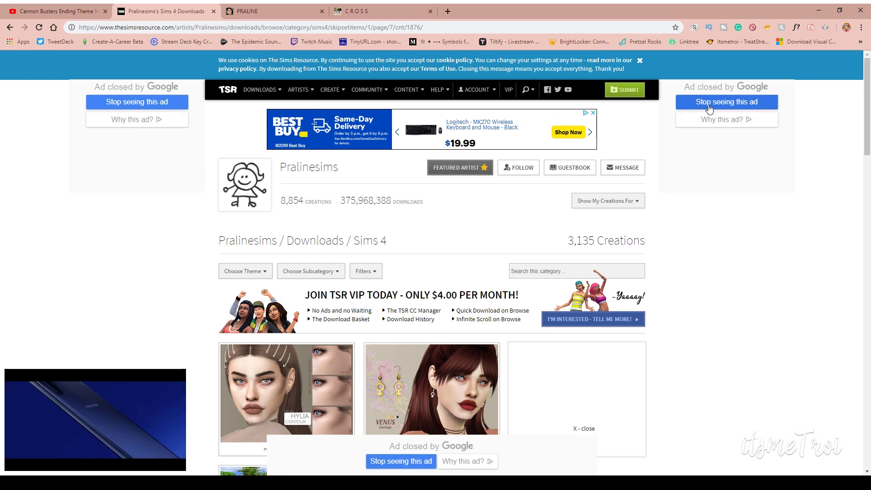
click(157, 102)
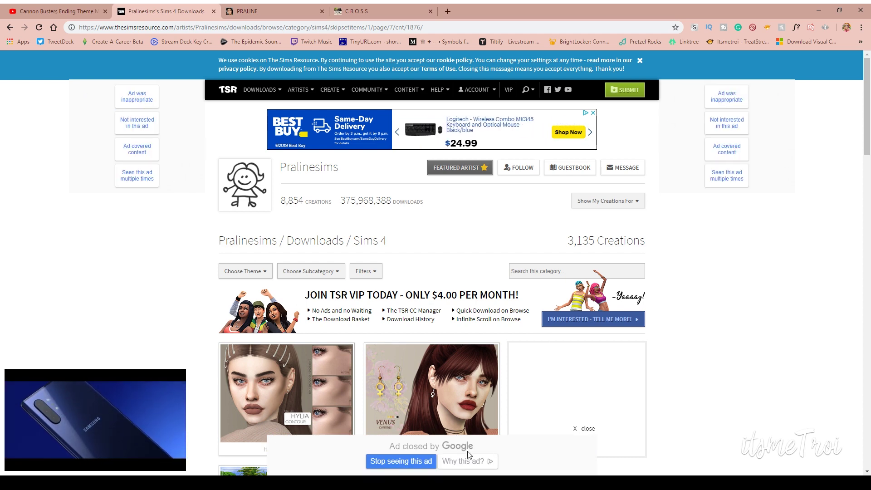
click(409, 461)
scroll(436, 272, down, 3)
scroll(429, 259, down, 3)
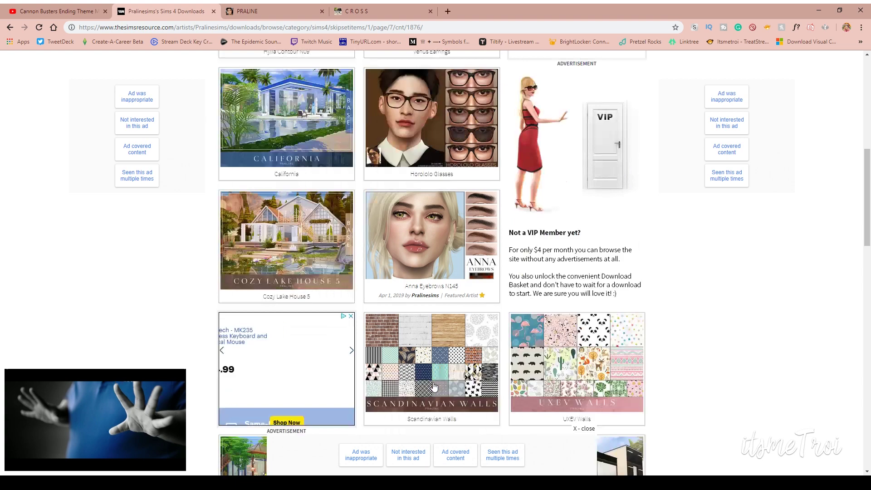
scroll(426, 246, down, 3)
scroll(426, 246, up, 1)
scroll(436, 286, down, 2)
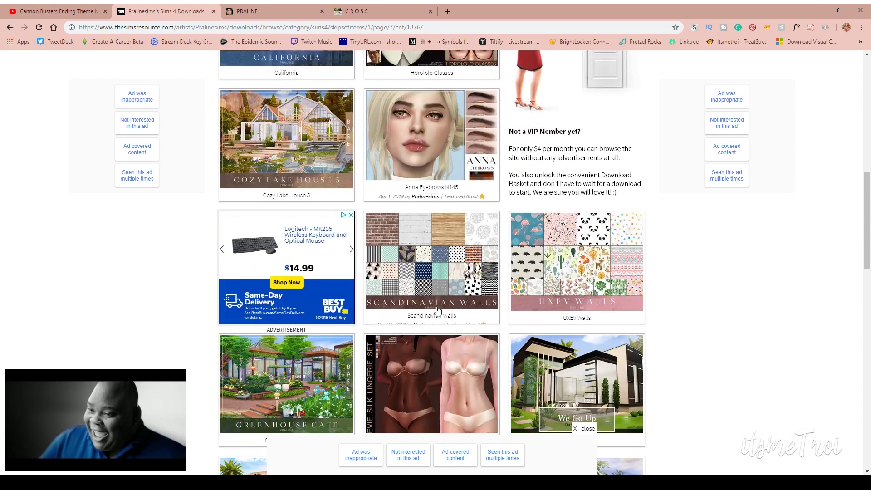
scroll(452, 331, down, 3)
scroll(453, 347, down, 1)
scroll(453, 359, down, 2)
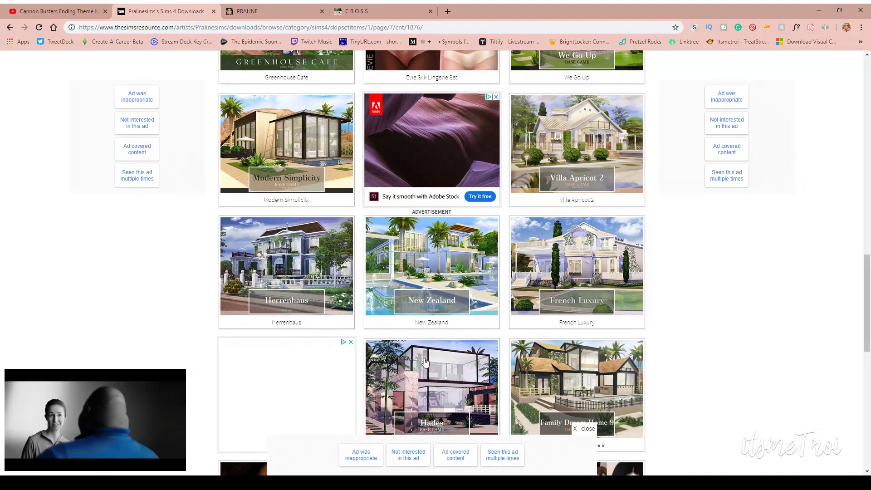
scroll(422, 341, up, 4)
scroll(387, 344, up, 8)
scroll(332, 417, up, 3)
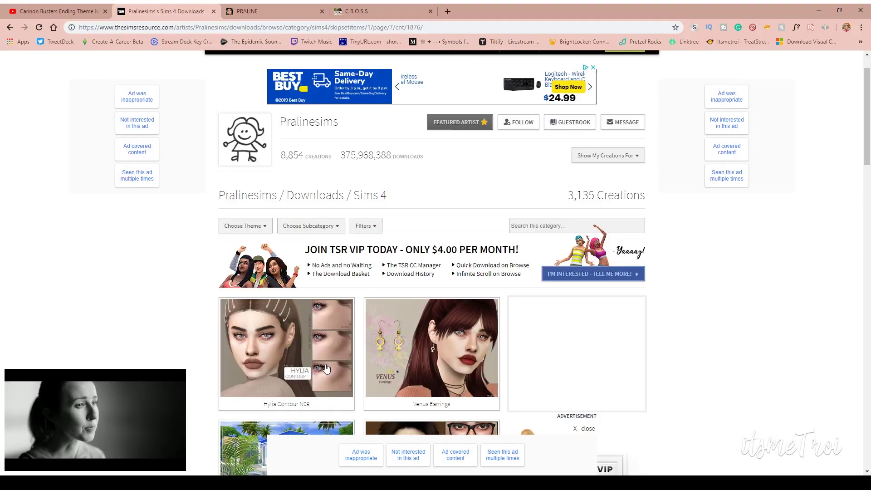
scroll(332, 382, up, 2)
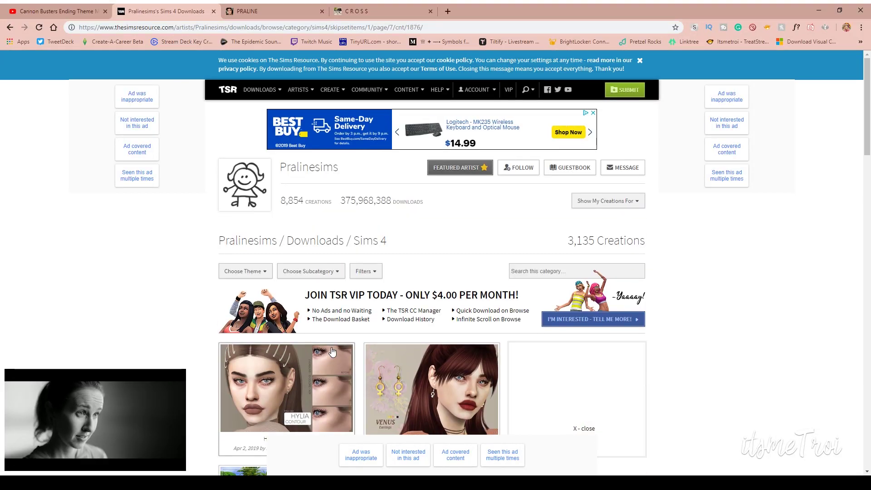